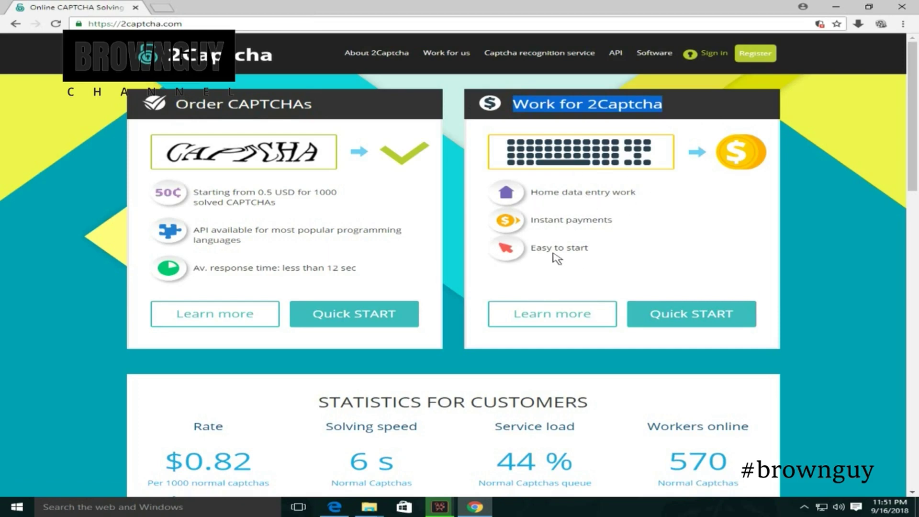
# Step: Start the quick sign-up for 2Captcha workers, dismiss the translation offer, and switch to the existing-account login form
pyautogui.click(685, 322)
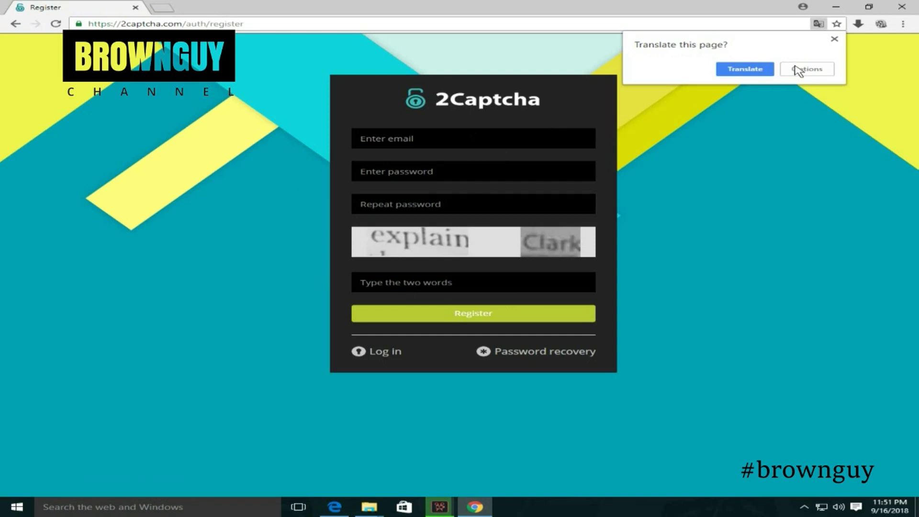
pyautogui.click(835, 39)
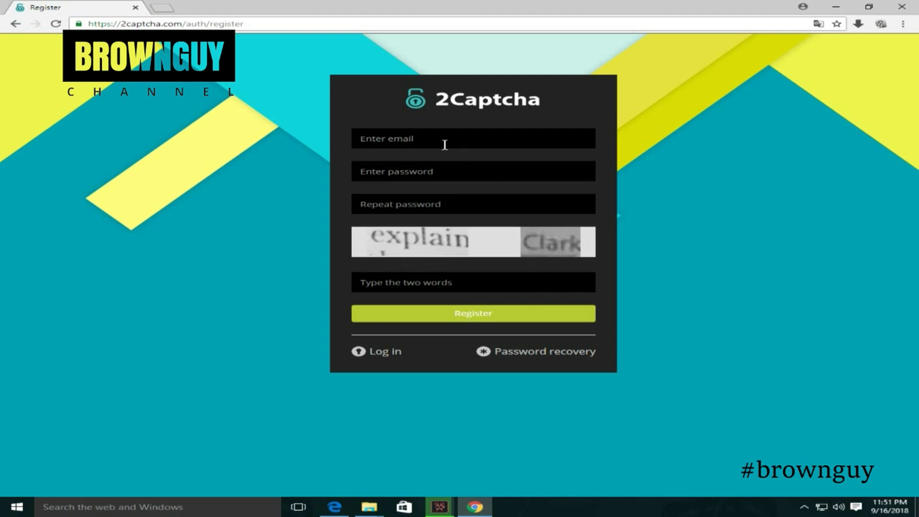
pyautogui.click(385, 352)
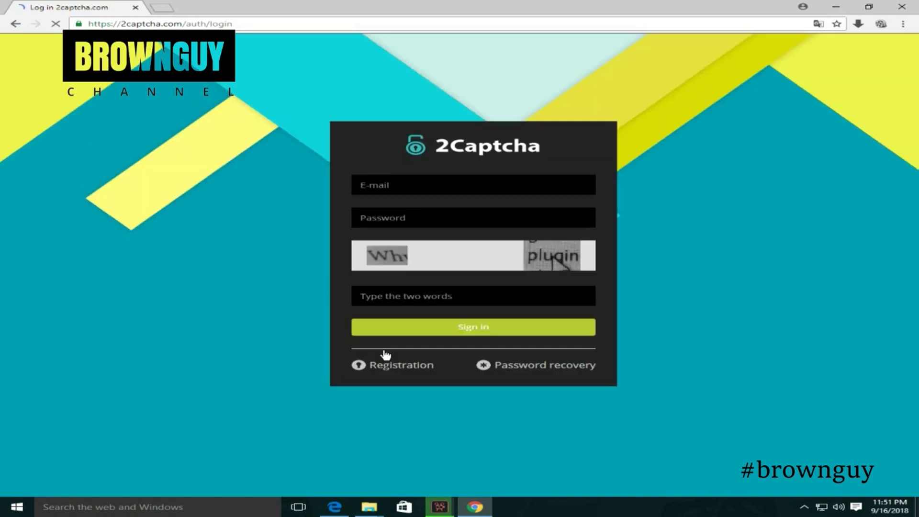
# Step: Sign in to the worker account with the account e-mail, the account password and the two words from the verification image
pyautogui.click(386, 189)
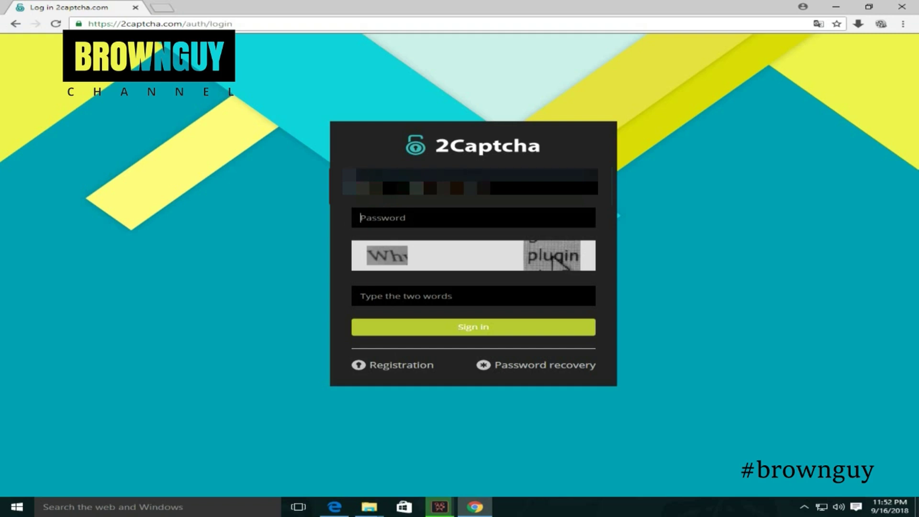
pyautogui.write('•')
pyautogui.press('BackSpace')
pyautogui.write('•••••••••')
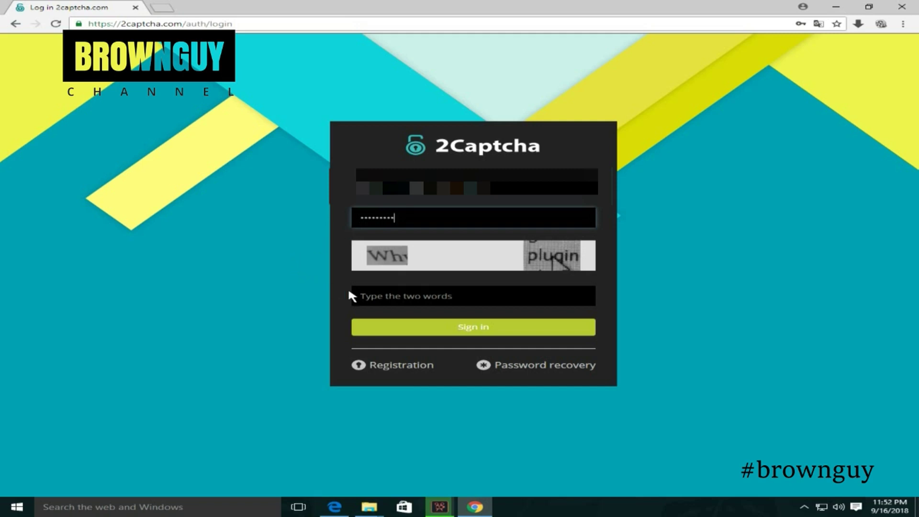
pyautogui.click(383, 296)
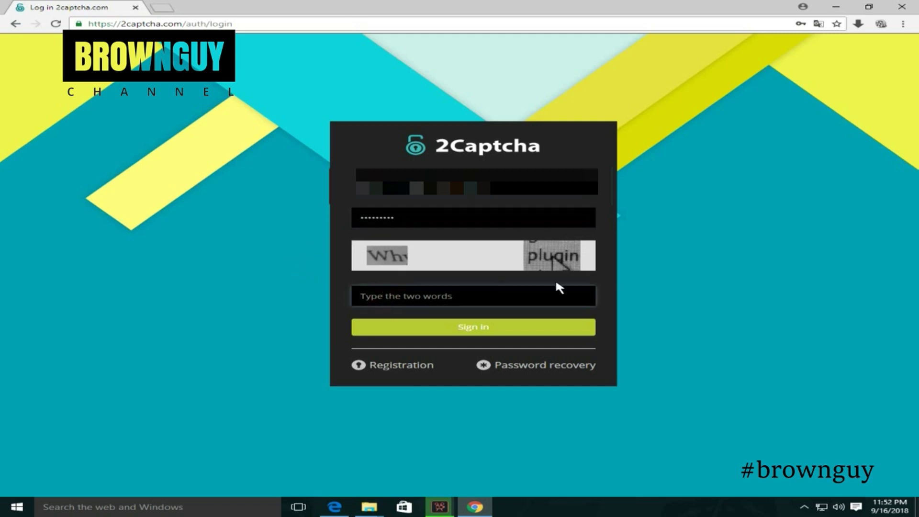
pyautogui.write('why')
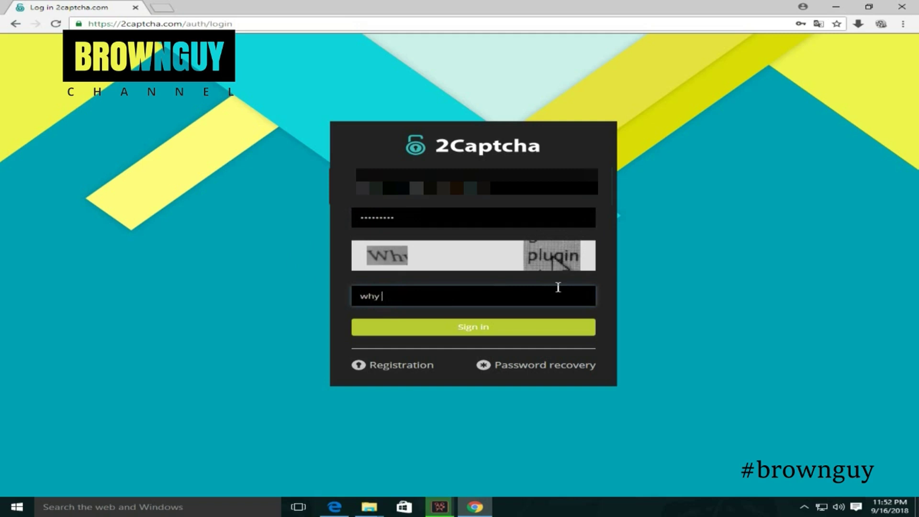
pyautogui.write(' plugin')
pyautogui.click(472, 332)
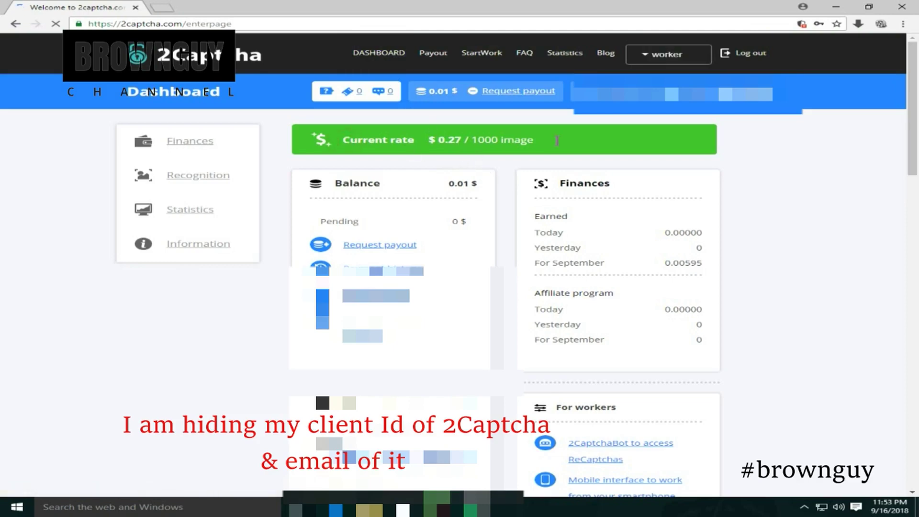
# Step: Examine the current rate paid per 1000 images on the dashboard
pyautogui.moveTo(342, 140); pyautogui.dragTo(555, 143)
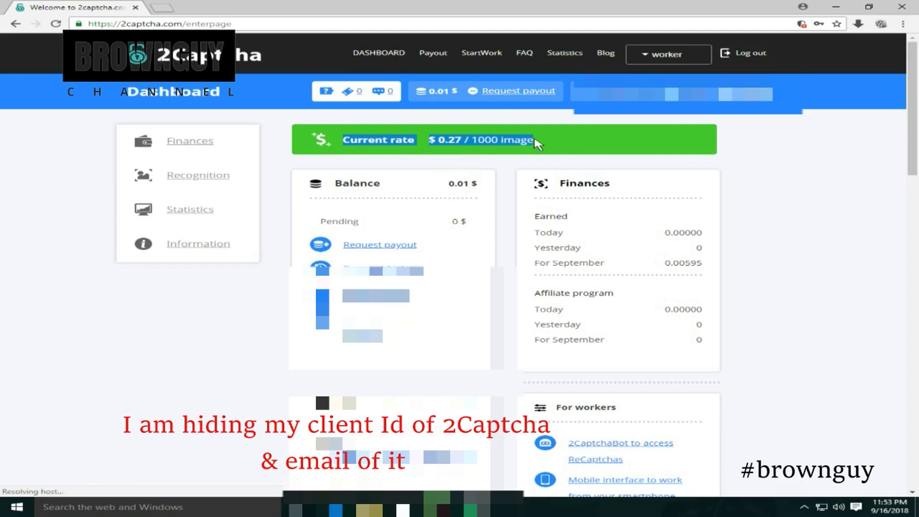
pyautogui.click(538, 143)
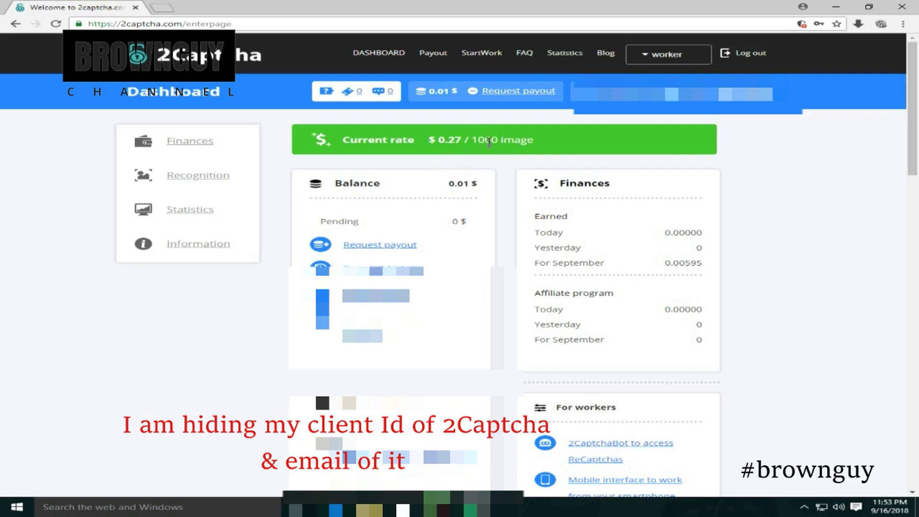
pyautogui.moveTo(475, 143); pyautogui.dragTo(529, 141)
pyautogui.click(530, 142)
pyautogui.moveTo(440, 140); pyautogui.dragTo(461, 141)
pyautogui.click(466, 142)
pyautogui.moveTo(463, 141); pyautogui.dragTo(435, 140)
pyautogui.click(452, 140)
pyautogui.moveTo(344, 140); pyautogui.dragTo(441, 140)
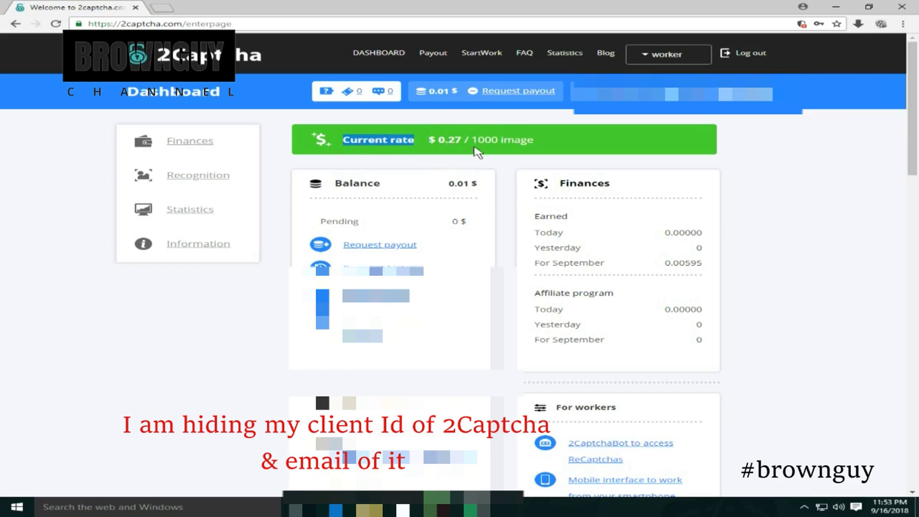
# Step: Examine the balance, the pending amount and the earnings listed under Finances
pyautogui.doubleClick(341, 184)
pyautogui.click(374, 185)
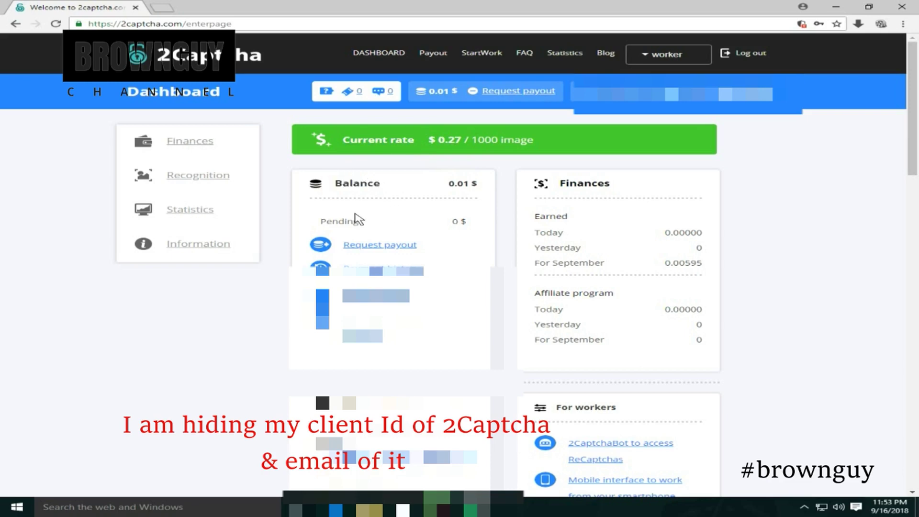
pyautogui.click(455, 222)
pyautogui.doubleClick(455, 222)
pyautogui.click(464, 222)
pyautogui.click(532, 232)
pyautogui.tripleClick(680, 263)
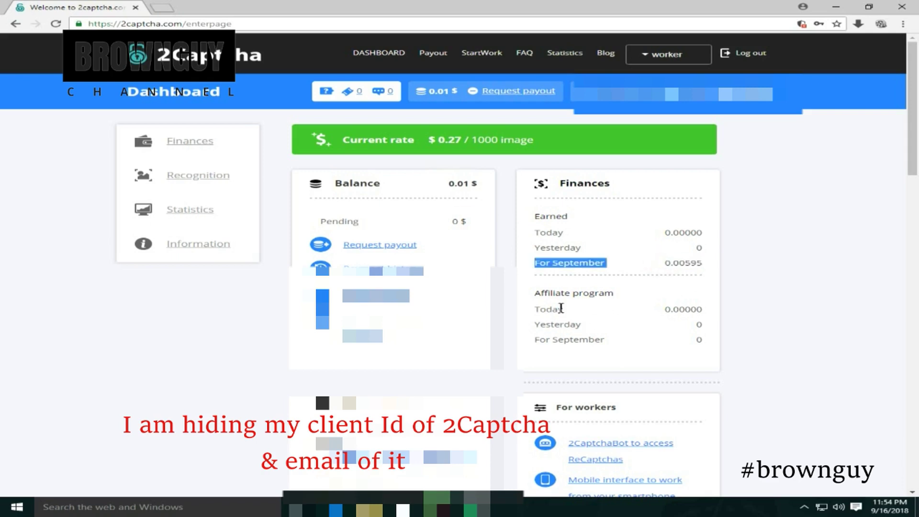
# Step: Review the payout options and the Solve captchas section of the dashboard, and open the worker's captcha-solving page
pyautogui.scroll(-2, 214, 339)
pyautogui.click(185, 324)
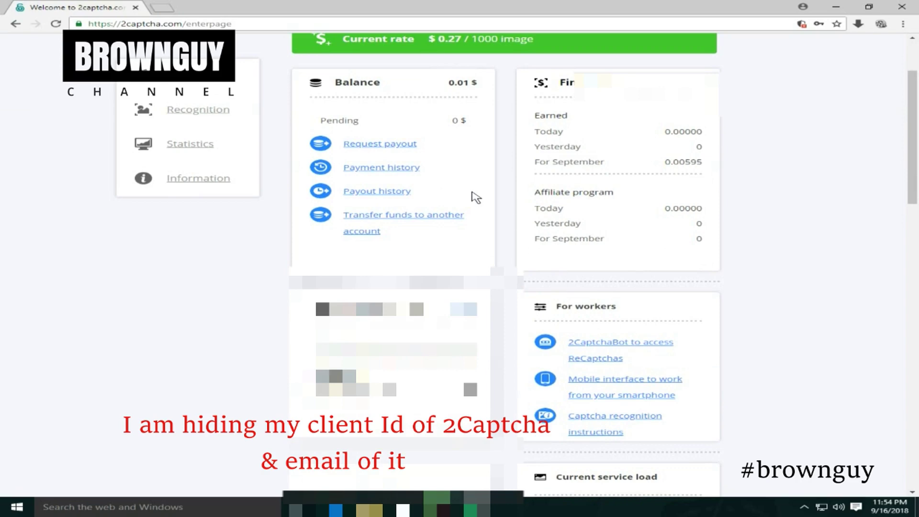
pyautogui.scroll(-1, 479, 207)
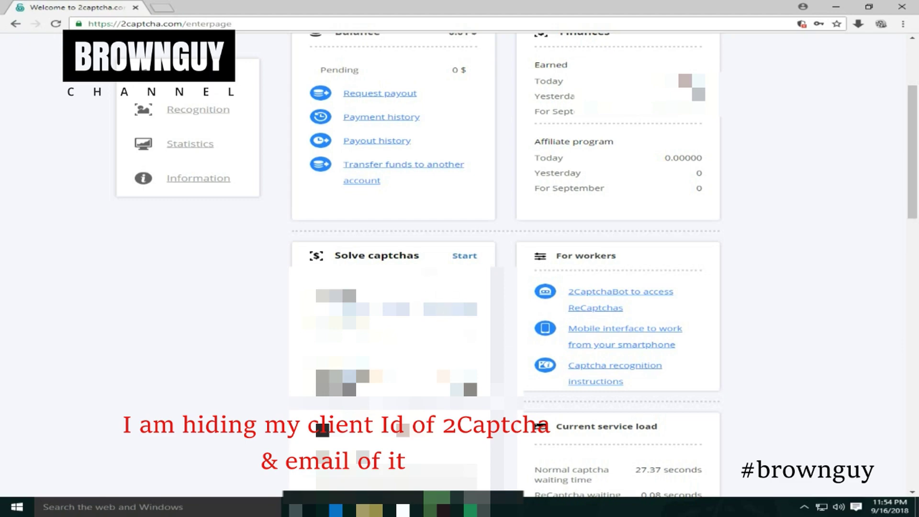
pyautogui.moveTo(322, 431); pyautogui.dragTo(437, 430)
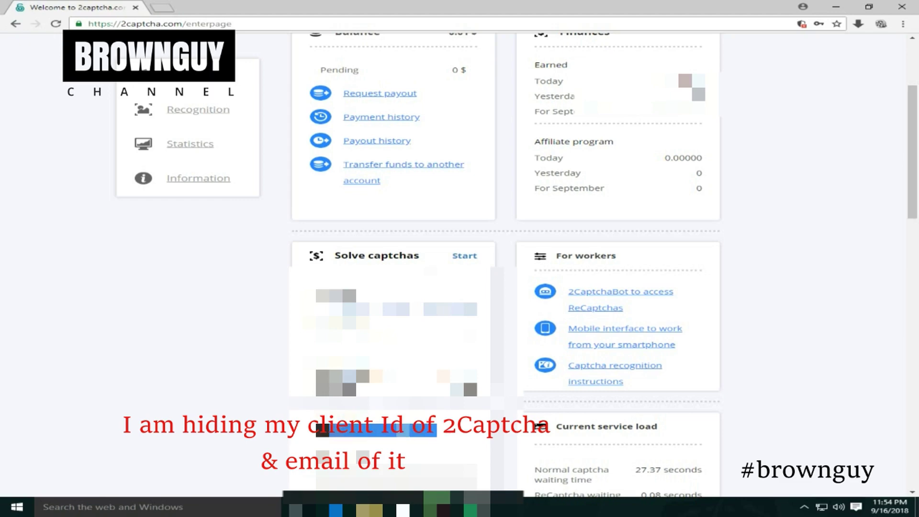
pyautogui.click(500, 318)
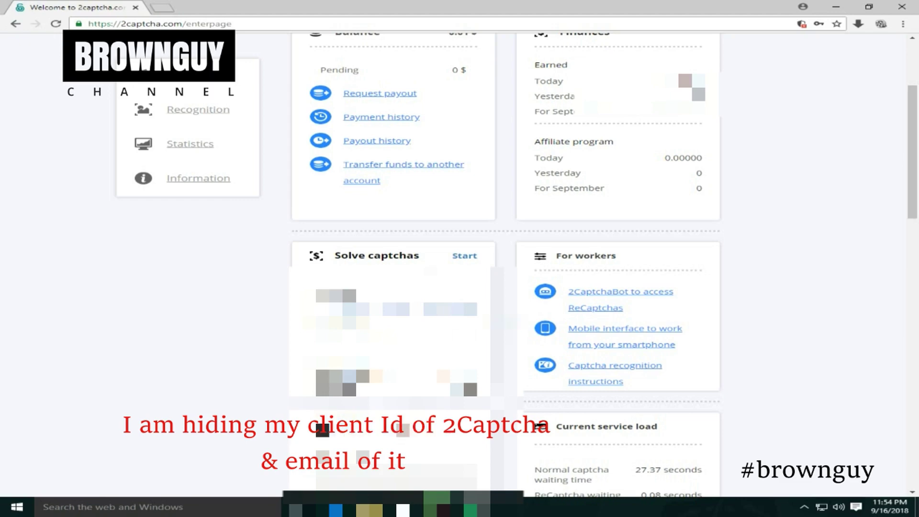
pyautogui.scroll(3, 500, 318)
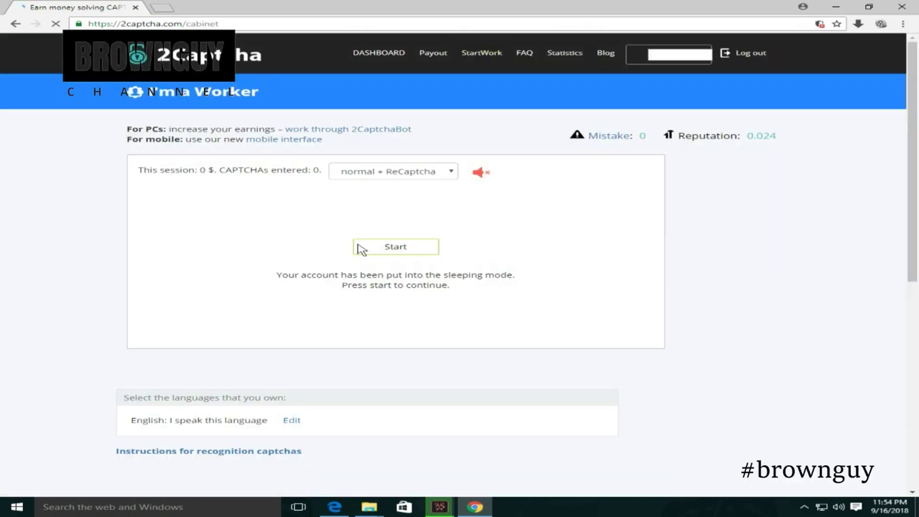
# Step: Check the session earnings and the number of CAPTCHAs entered before starting work
pyautogui.moveTo(141, 172); pyautogui.dragTo(160, 173)
pyautogui.moveTo(225, 171); pyautogui.dragTo(307, 171)
pyautogui.doubleClick(317, 171)
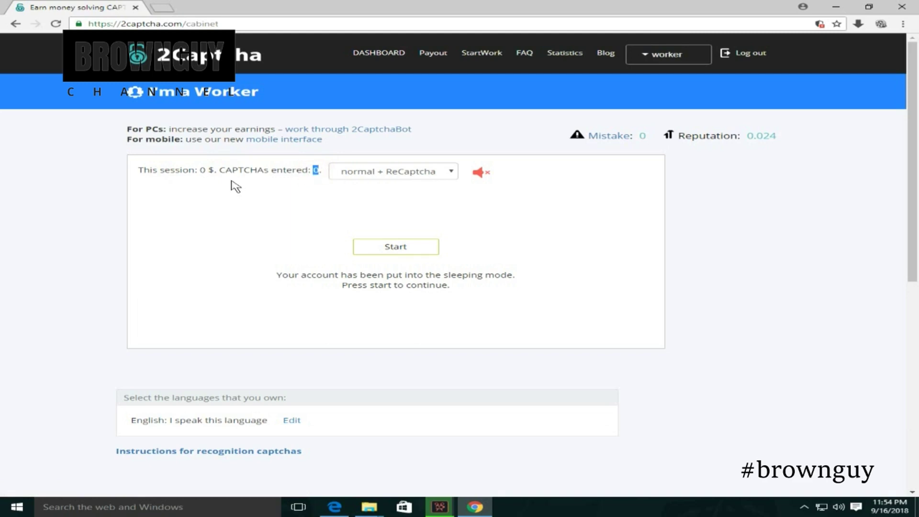
pyautogui.doubleClick(201, 170)
pyautogui.click(234, 171)
# Step: Choose "normal + ReCaptcha" as the captcha type and start the solving session
pyautogui.click(368, 176)
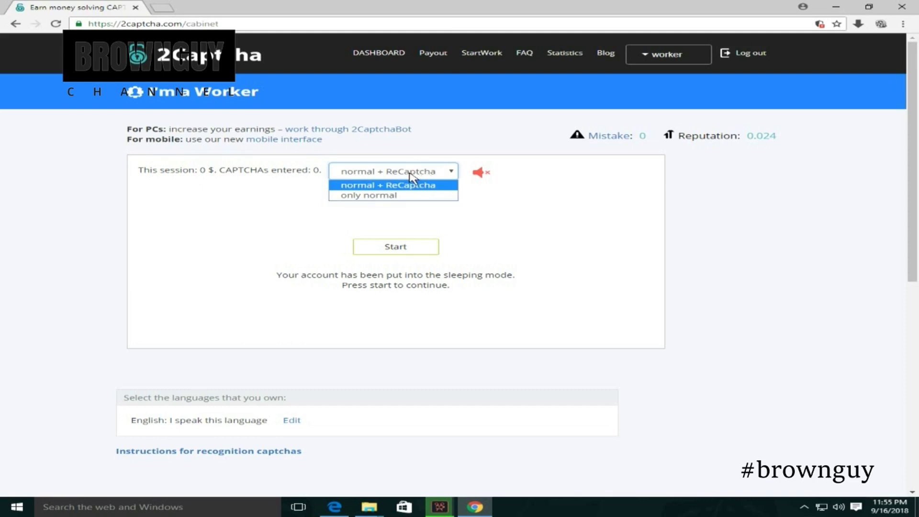
pyautogui.click(383, 187)
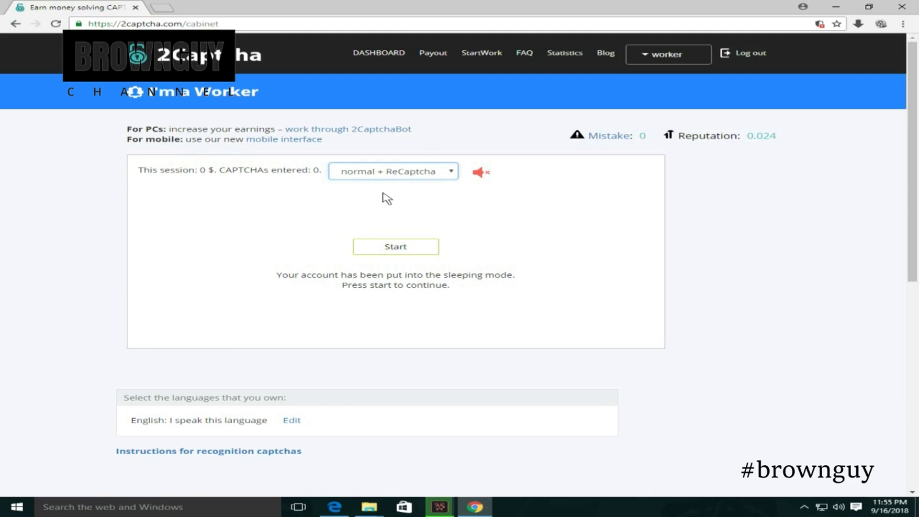
pyautogui.click(408, 247)
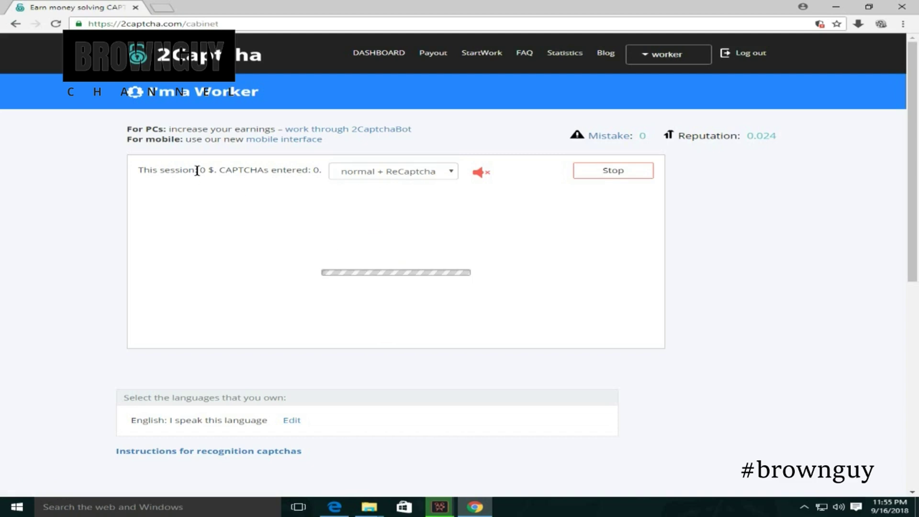
# Step: Check the CAPTCHAs-entered count, the session earnings and the mistake count while waiting for the first captcha
pyautogui.doubleClick(314, 170)
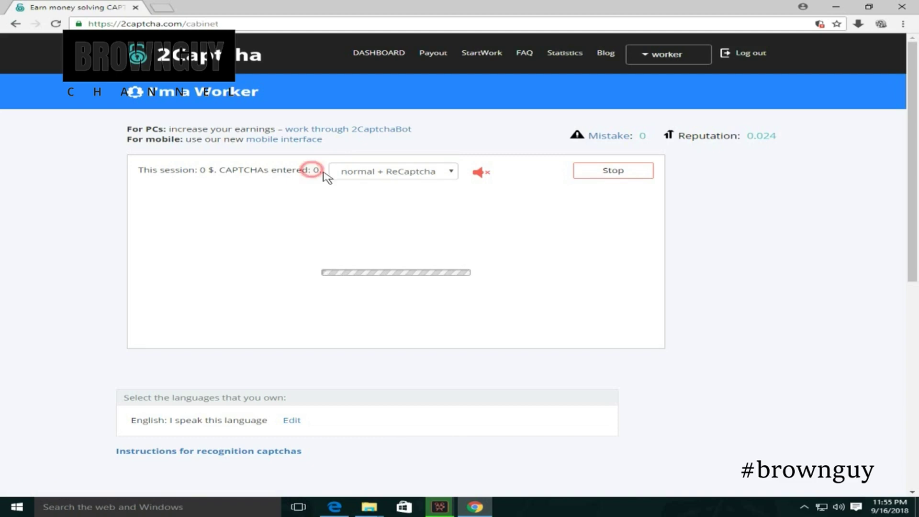
pyautogui.click(196, 173)
pyautogui.doubleClick(203, 171)
pyautogui.click(243, 170)
pyautogui.doubleClick(641, 136)
pyautogui.click(653, 137)
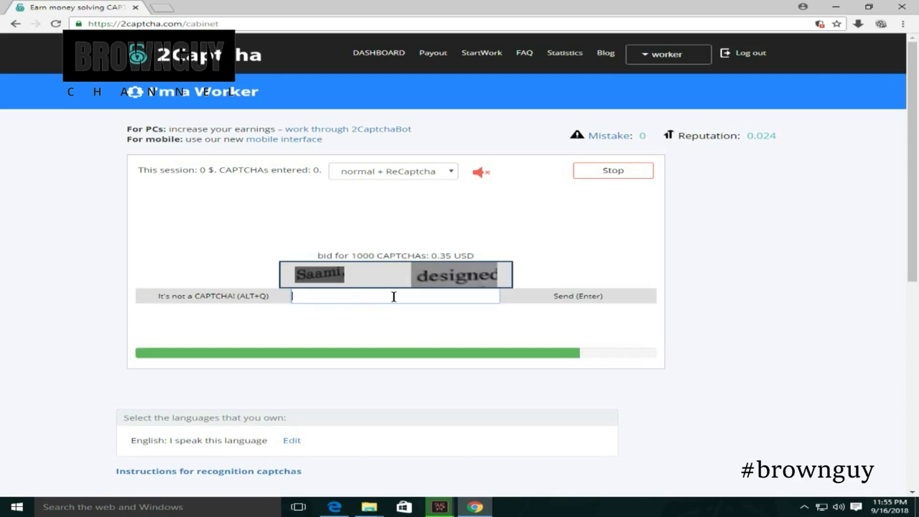
# Step: Answer the two-word text captcha with "saami designed" and send it
pyautogui.write('saa')
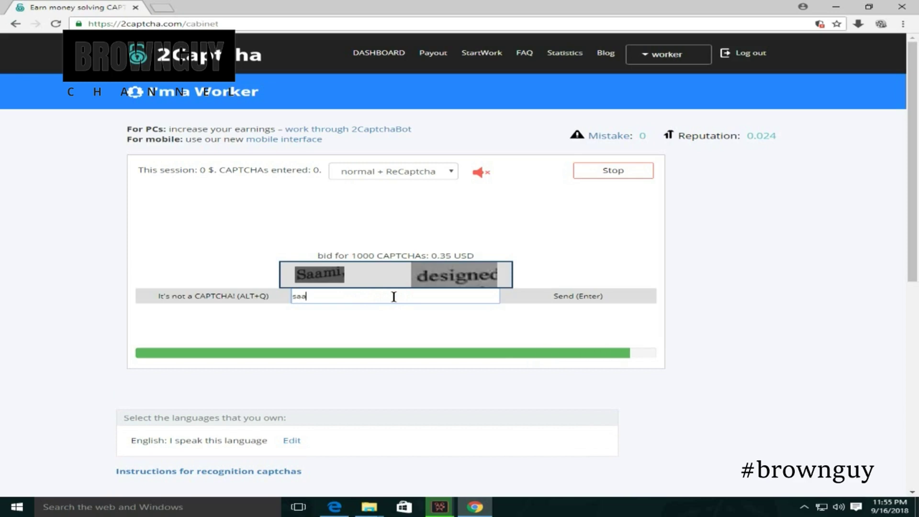
pyautogui.write('mi designed')
pyautogui.press('Return')
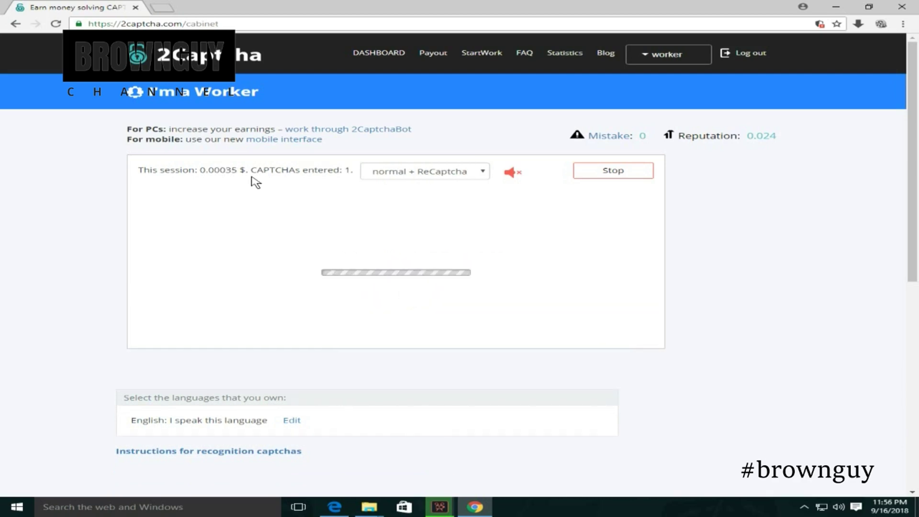
# Step: Check the updated count of entered CAPTCHAs, the session earnings and the mistake count after the text captcha
pyautogui.click(348, 171)
pyautogui.doubleClick(349, 171)
pyautogui.moveTo(201, 170); pyautogui.dragTo(241, 174)
pyautogui.click(238, 185)
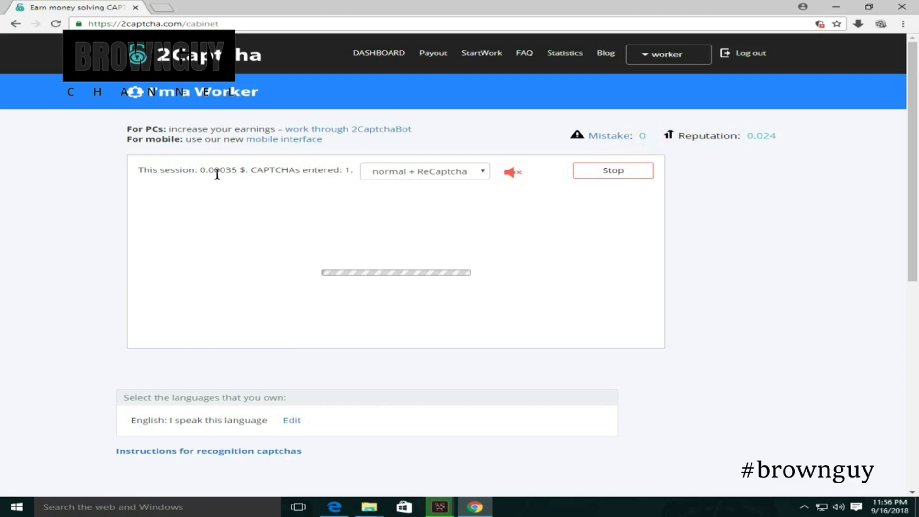
pyautogui.doubleClick(202, 170)
pyautogui.click(268, 197)
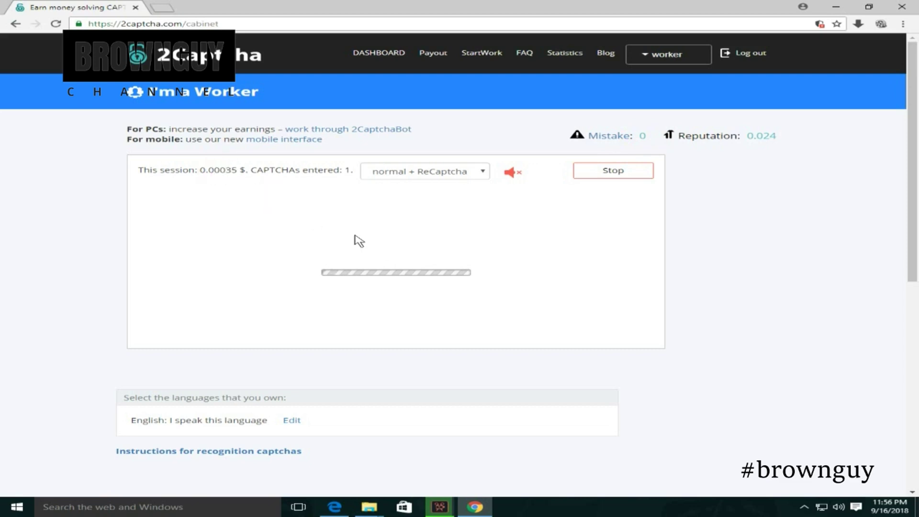
pyautogui.doubleClick(644, 136)
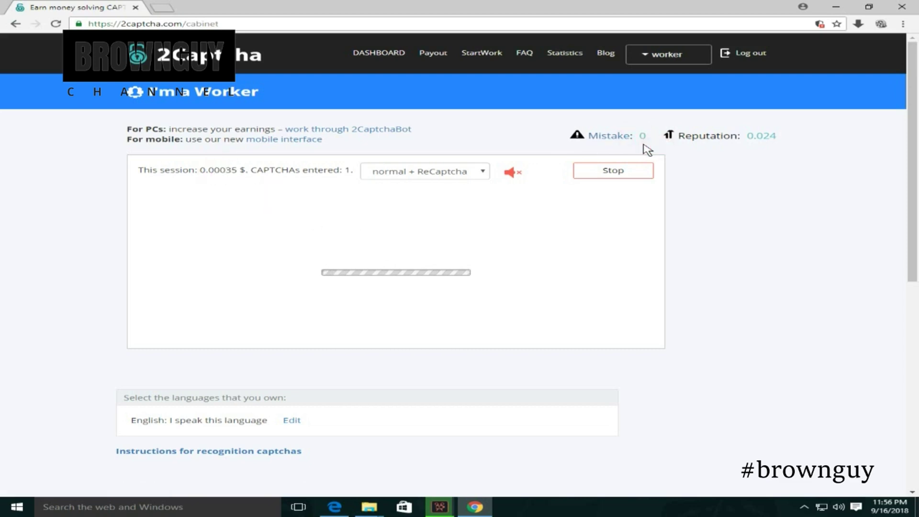
pyautogui.tripleClick(649, 138)
pyautogui.click(651, 138)
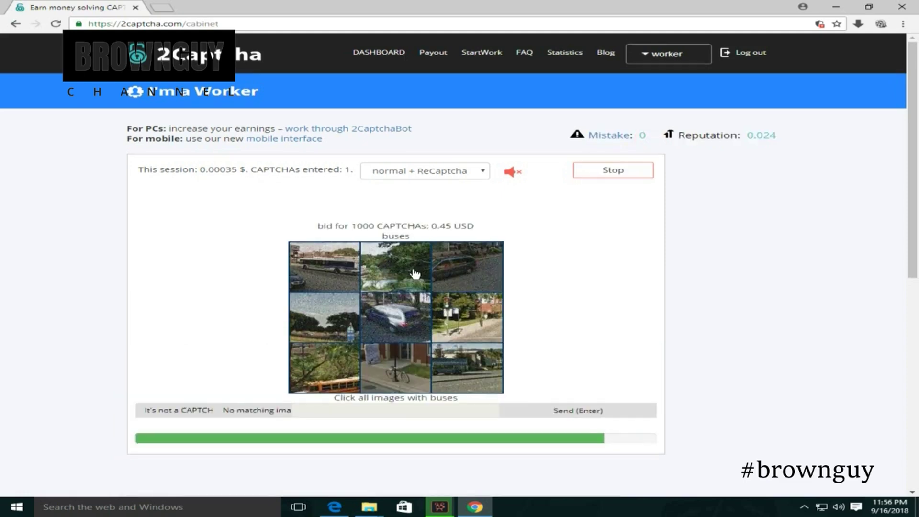
# Step: Mark images 1, 7 and 9 as containing buses in the picture captcha and send the answer
pyautogui.scroll(-1, 417, 280)
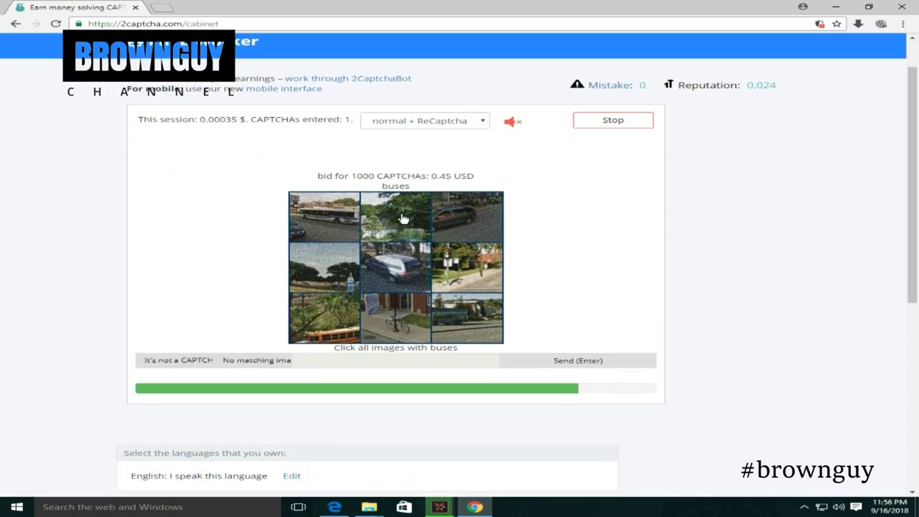
pyautogui.click(341, 229)
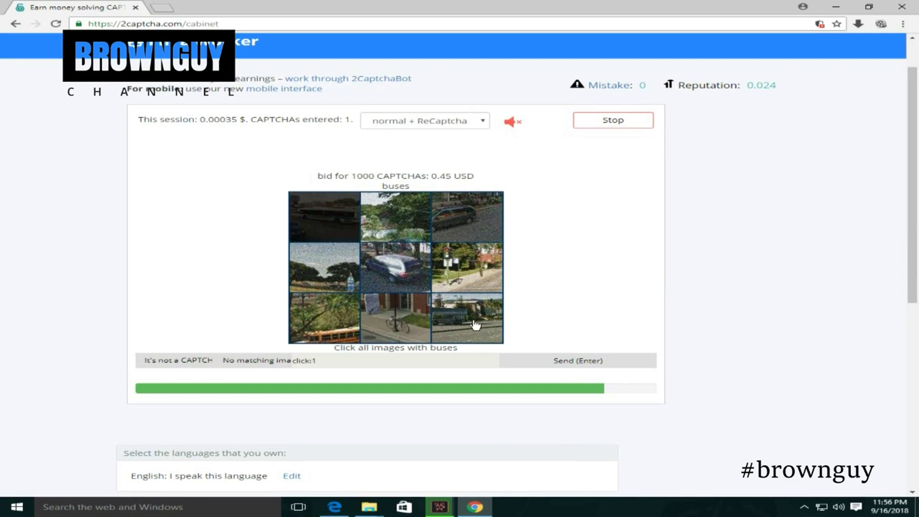
pyautogui.click(436, 330)
pyautogui.click(328, 335)
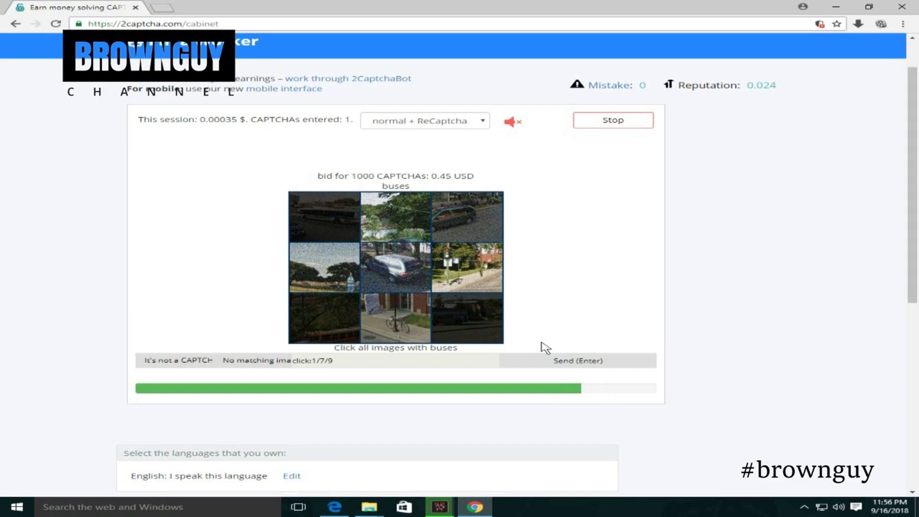
pyautogui.click(560, 361)
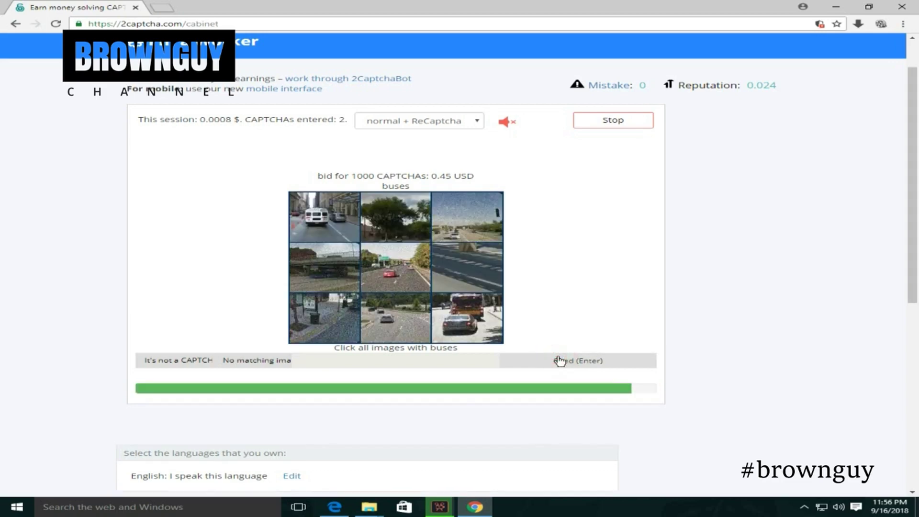
# Step: Mark images 1 and 9 as containing buses in the second bus picture captcha and send the answer
pyautogui.click(321, 228)
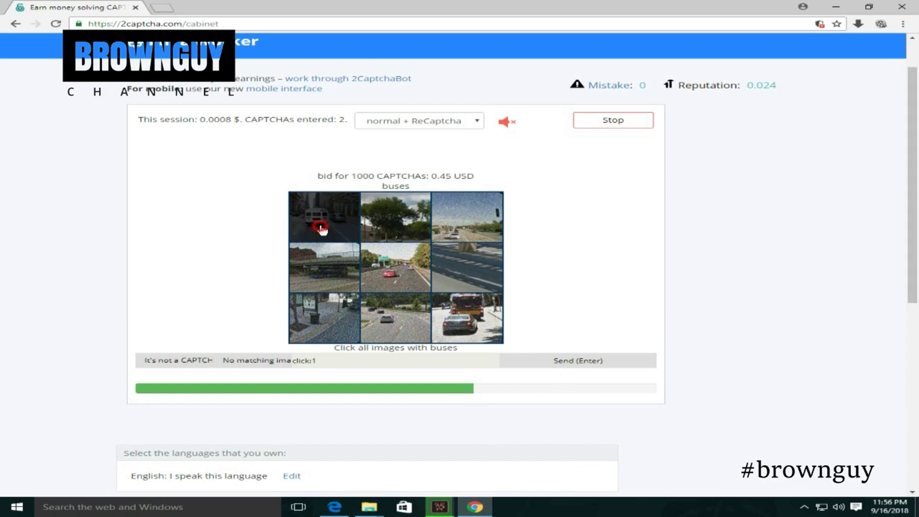
pyautogui.click(479, 321)
pyautogui.click(338, 278)
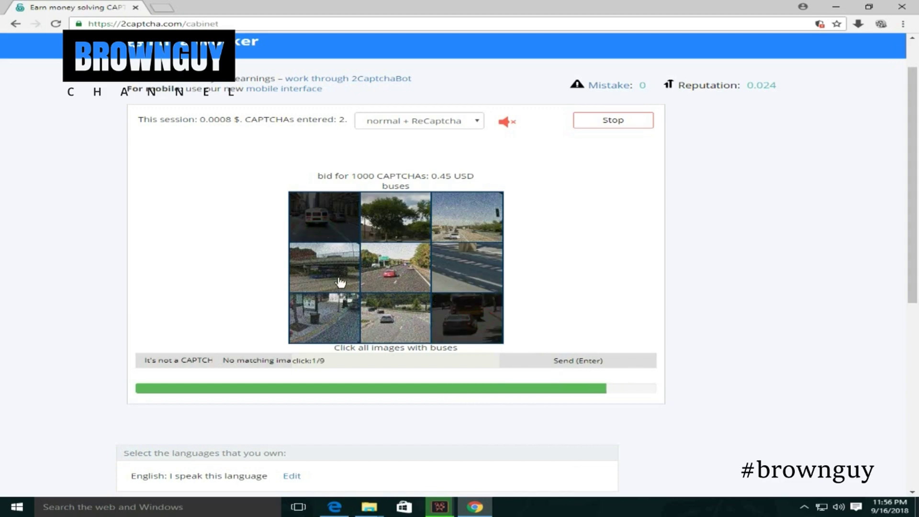
pyautogui.click(569, 359)
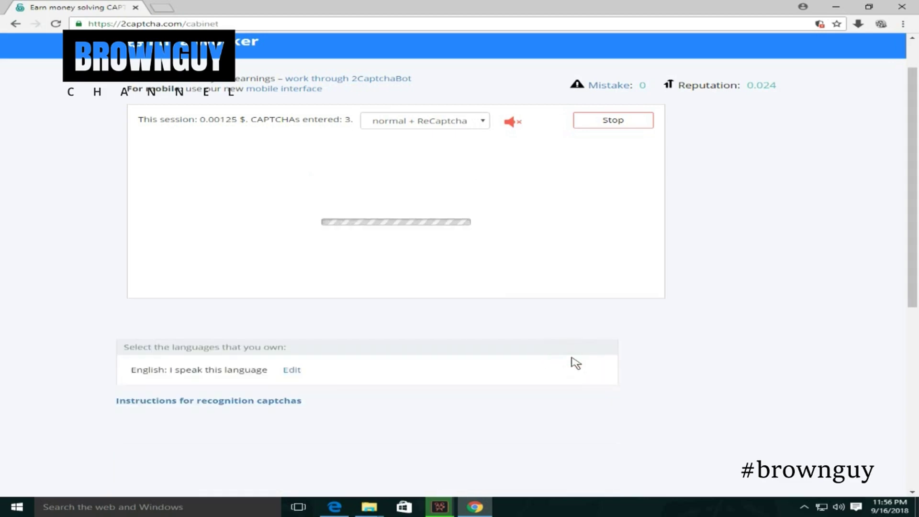
# Step: Check the updated CAPTCHAs-entered count and session earnings after the bus picture captcha
pyautogui.doubleClick(344, 120)
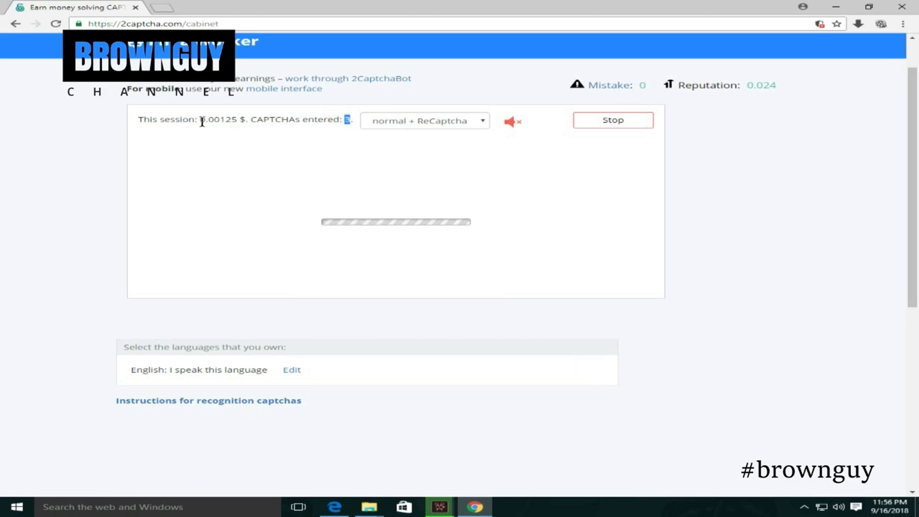
pyautogui.moveTo(200, 119); pyautogui.dragTo(244, 122)
pyautogui.click(226, 120)
# Step: Mark images 1, 2 and 9 as containing cars in the picture captcha and send the answer
pyautogui.scroll(1, 355, 206)
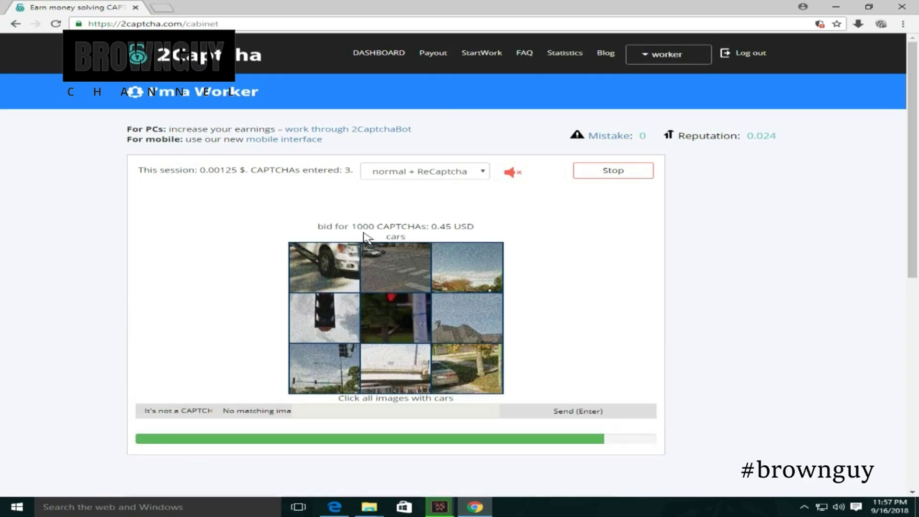
pyautogui.click(357, 270)
pyautogui.click(389, 273)
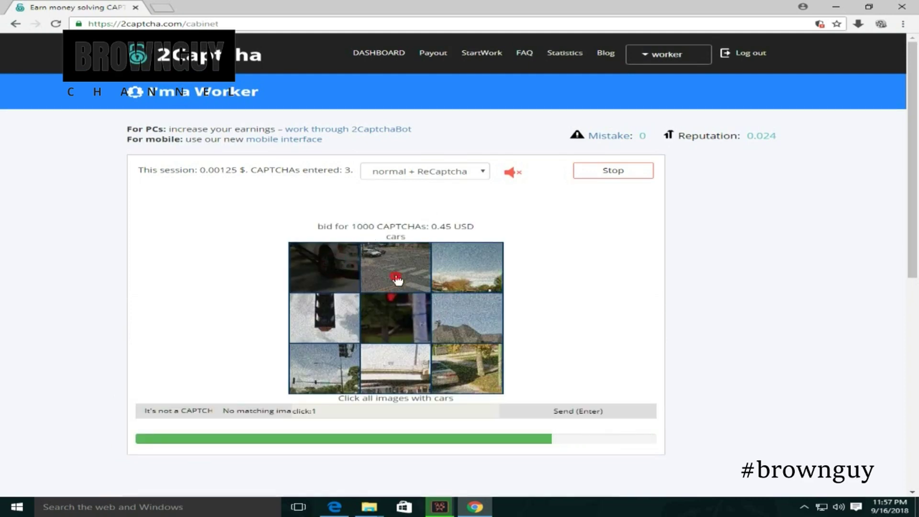
pyautogui.click(460, 374)
pyautogui.click(601, 410)
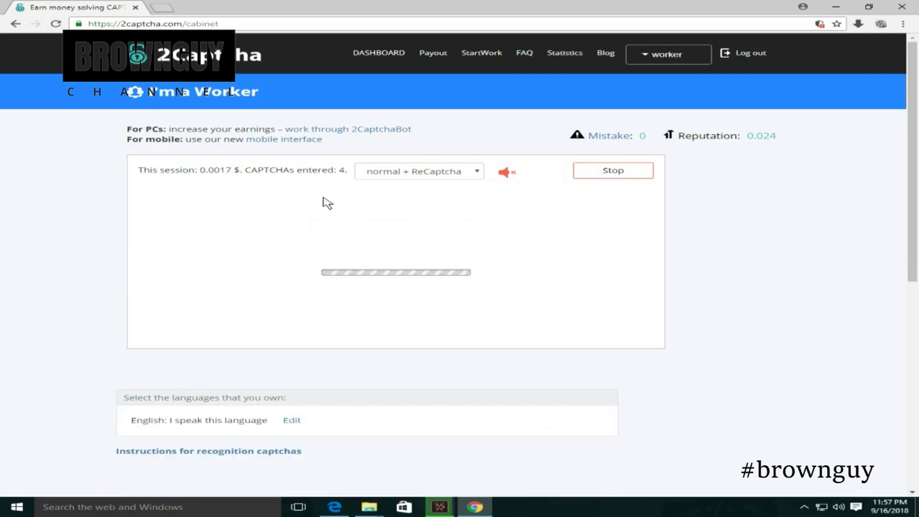
# Step: Check the CAPTCHAs-entered count and session earnings after the car picture captcha while waiting for another one
pyautogui.doubleClick(342, 170)
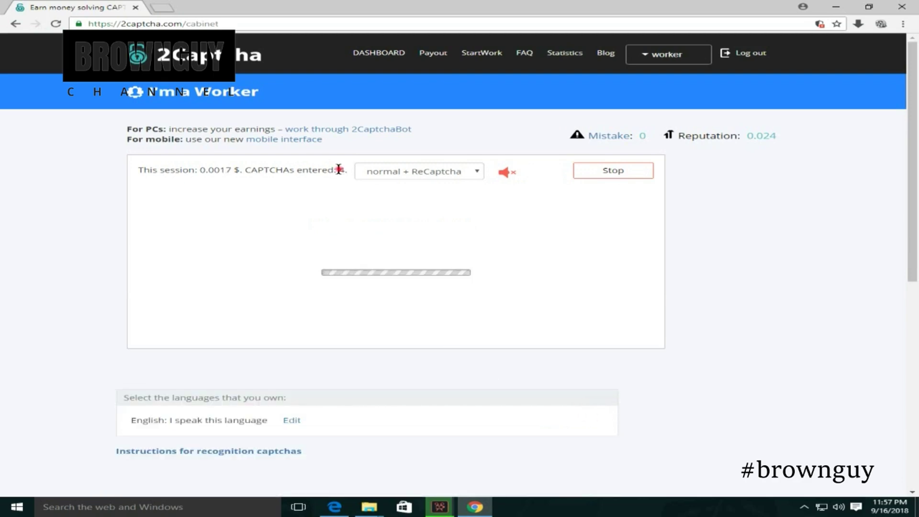
pyautogui.doubleClick(215, 171)
pyautogui.click(550, 176)
pyautogui.moveTo(201, 169); pyautogui.dragTo(230, 178)
pyautogui.click(232, 187)
pyautogui.moveTo(234, 171); pyautogui.dragTo(206, 171)
pyautogui.click(216, 173)
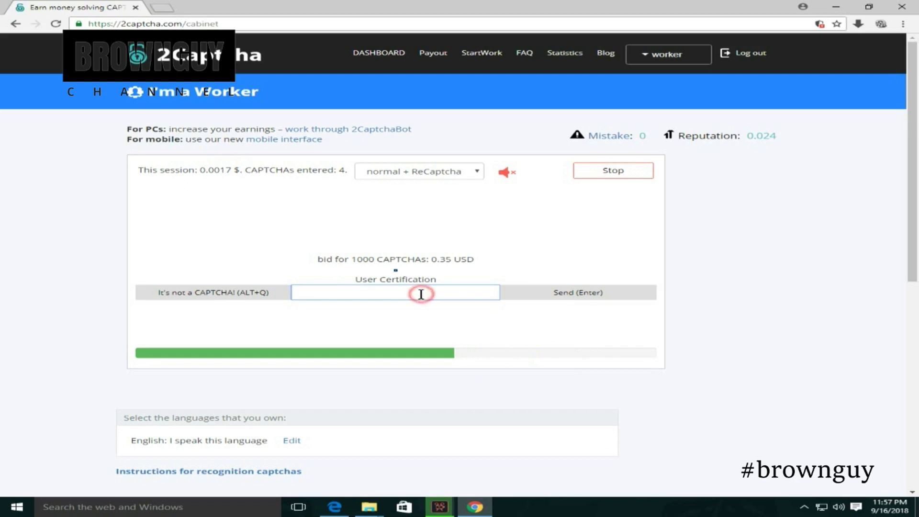
# Step: Report the blank User Certification image as not a CAPTCHA and stop the solving session
pyautogui.click(266, 297)
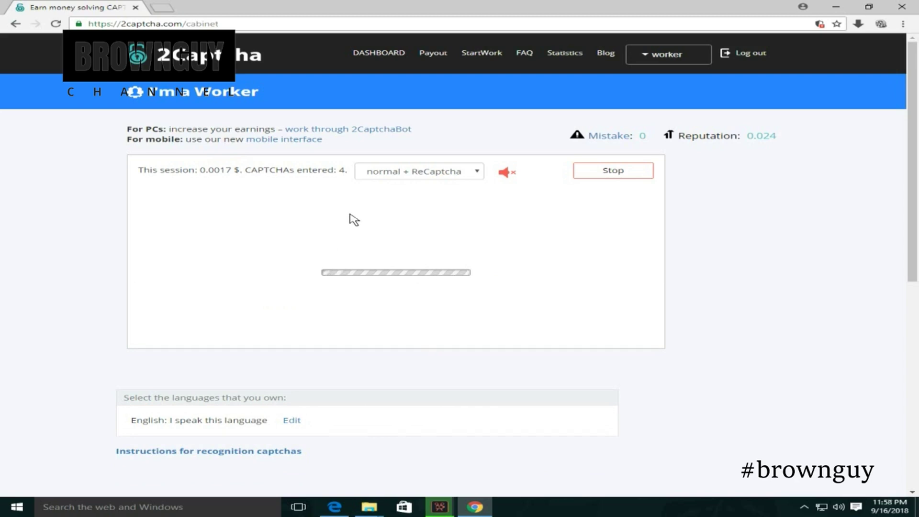
pyautogui.click(613, 174)
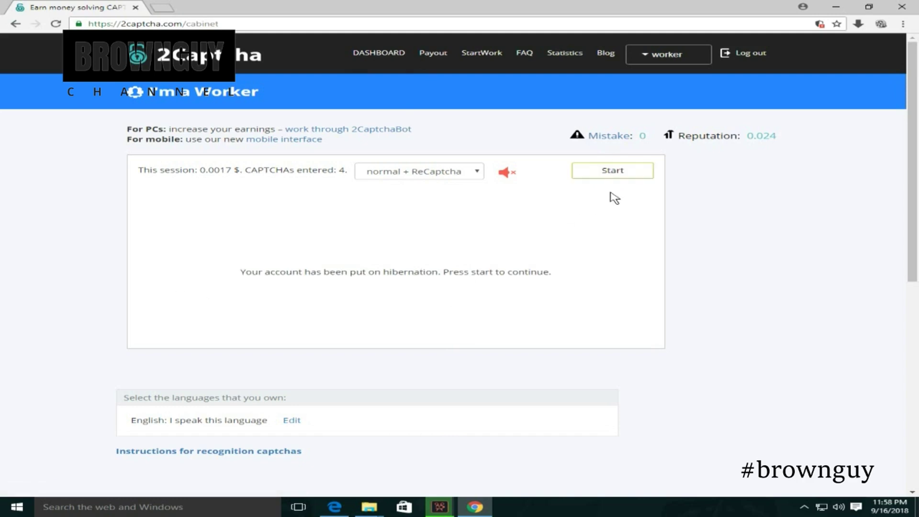
# Step: Open the account dashboard and check the balance and the amount earned today
pyautogui.click(377, 55)
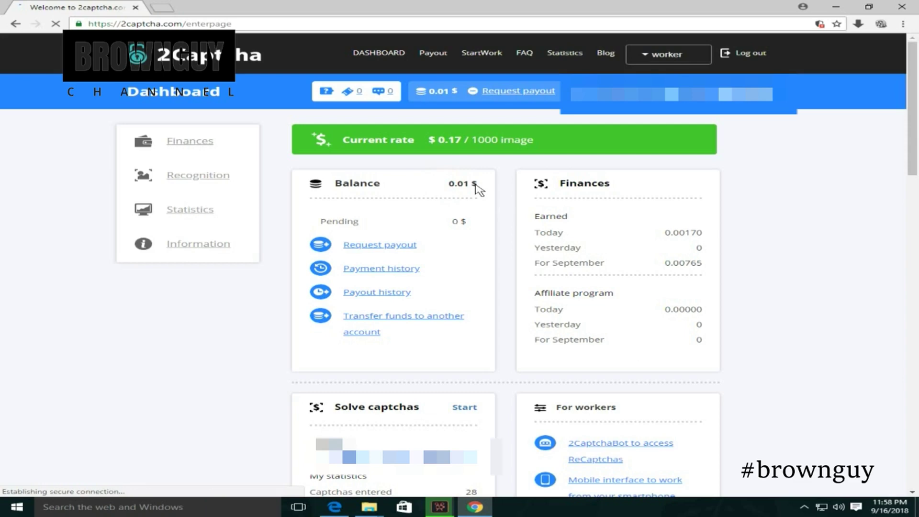
pyautogui.tripleClick(474, 191)
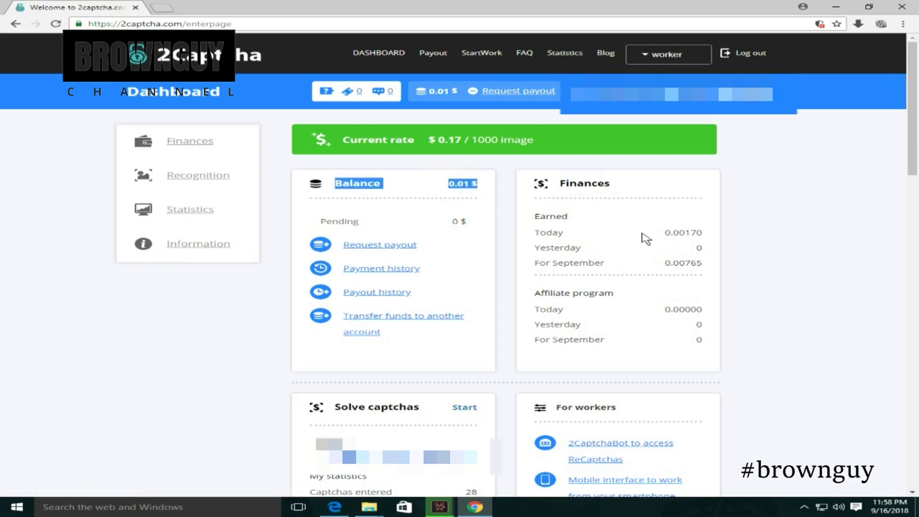
pyautogui.click(682, 237)
pyautogui.doubleClick(683, 234)
pyautogui.click(792, 240)
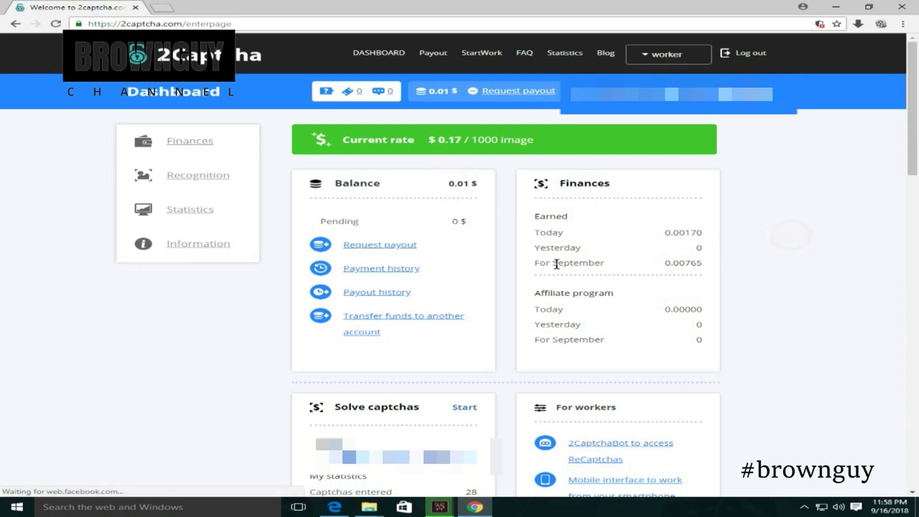